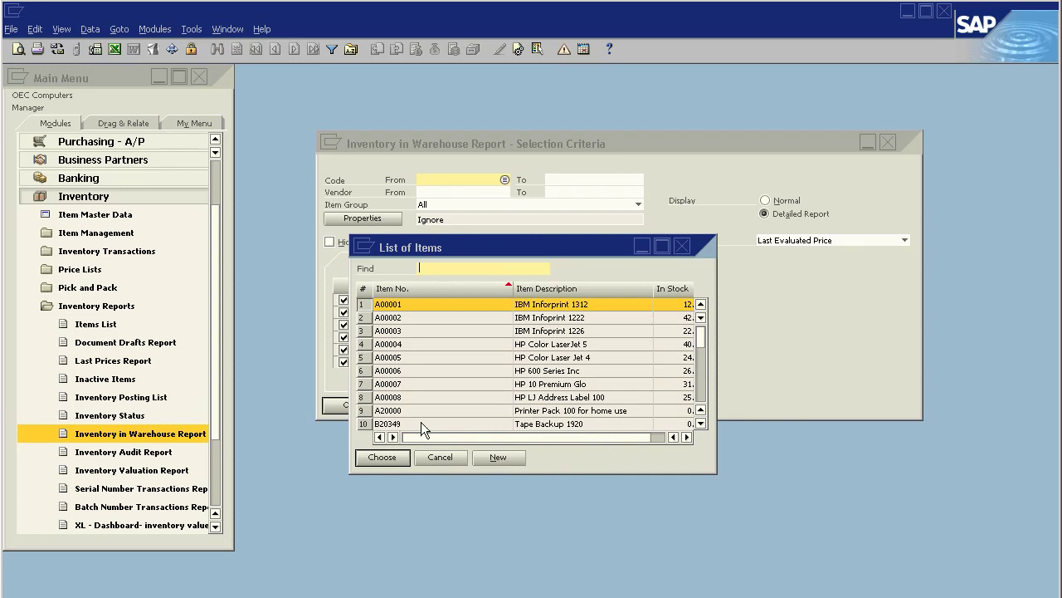
# Leave the item and vendor ranges blank, keep Detailed Report, and open the Price Source list
pyautogui.click(439, 460)
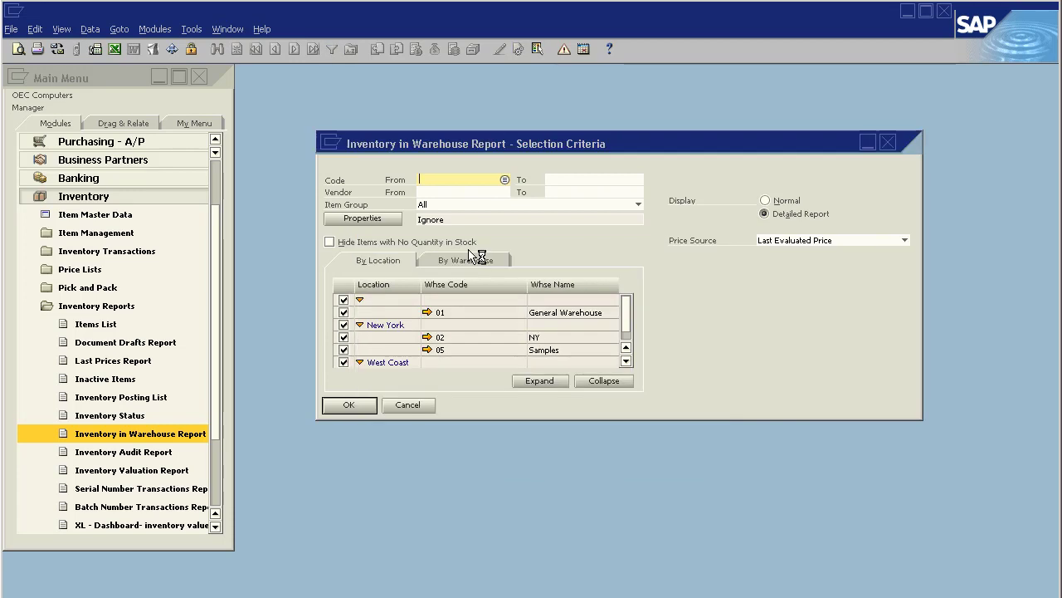
pyautogui.click(504, 192)
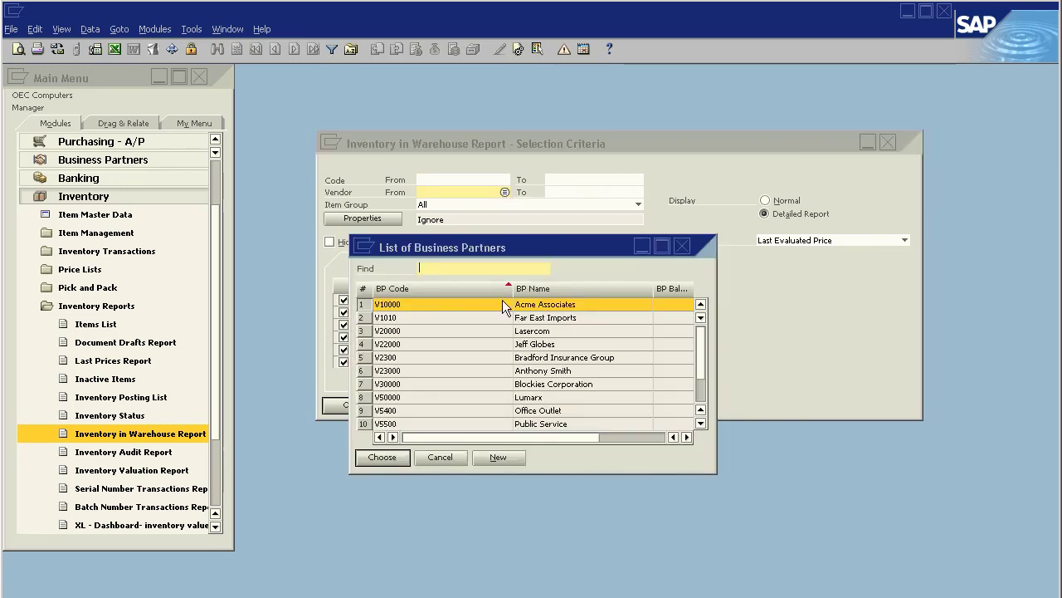
pyautogui.click(440, 457)
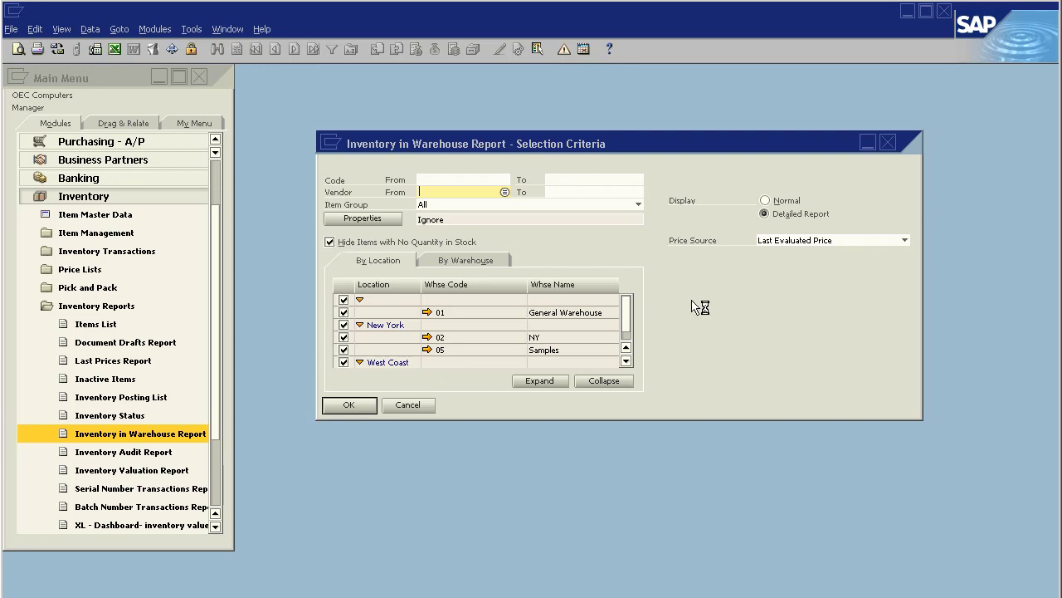
pyautogui.click(894, 242)
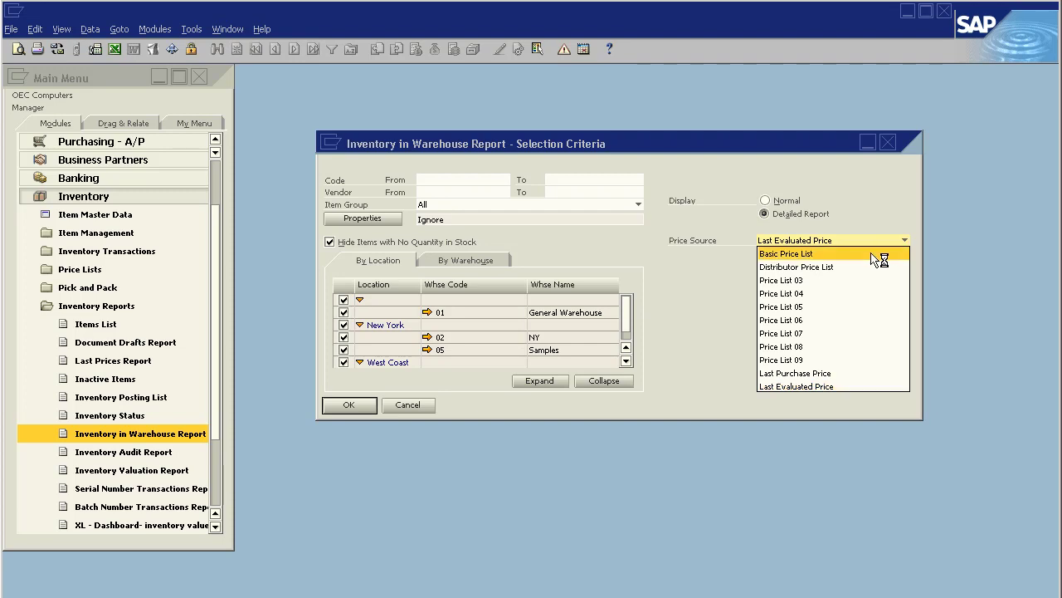
# Run the detailed report at Basic Price List, giving a $124,839.00 grand total, then return to criteria
pyautogui.click(872, 253)
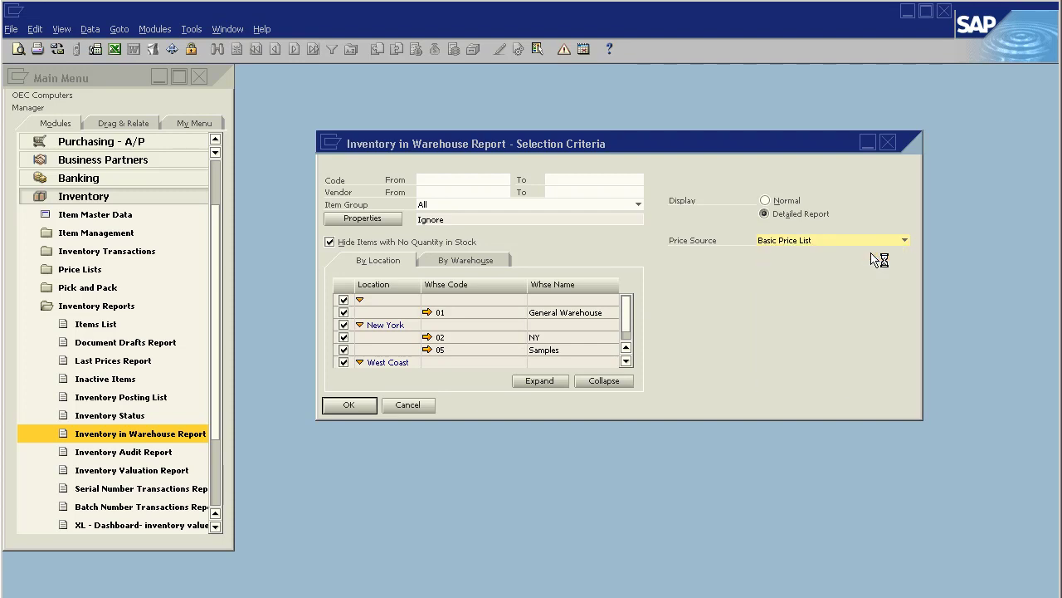
pyautogui.click(348, 404)
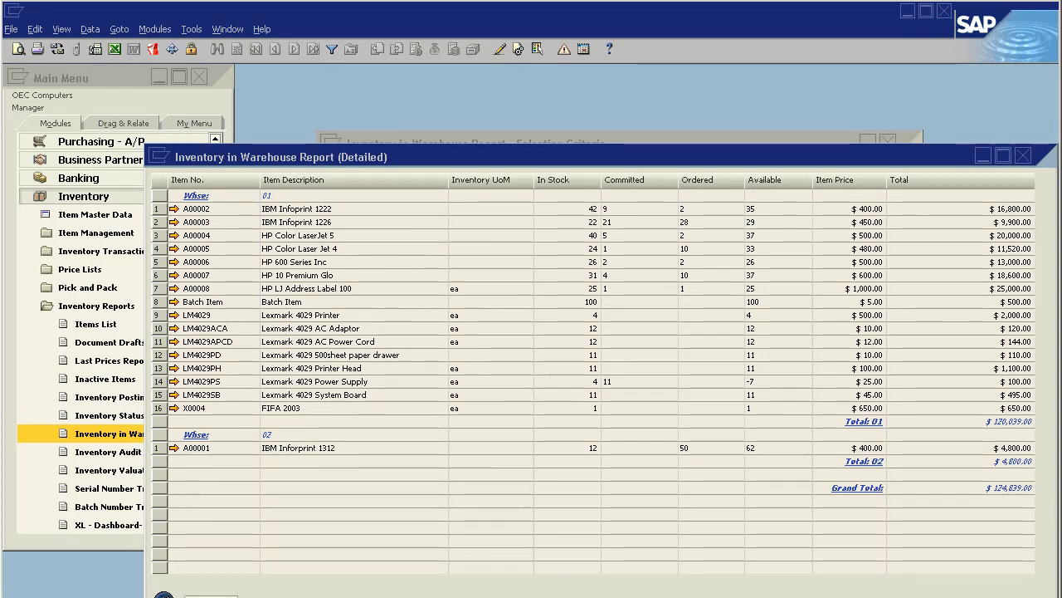
pyautogui.moveTo(356, 152); pyautogui.dragTo(322, 113)
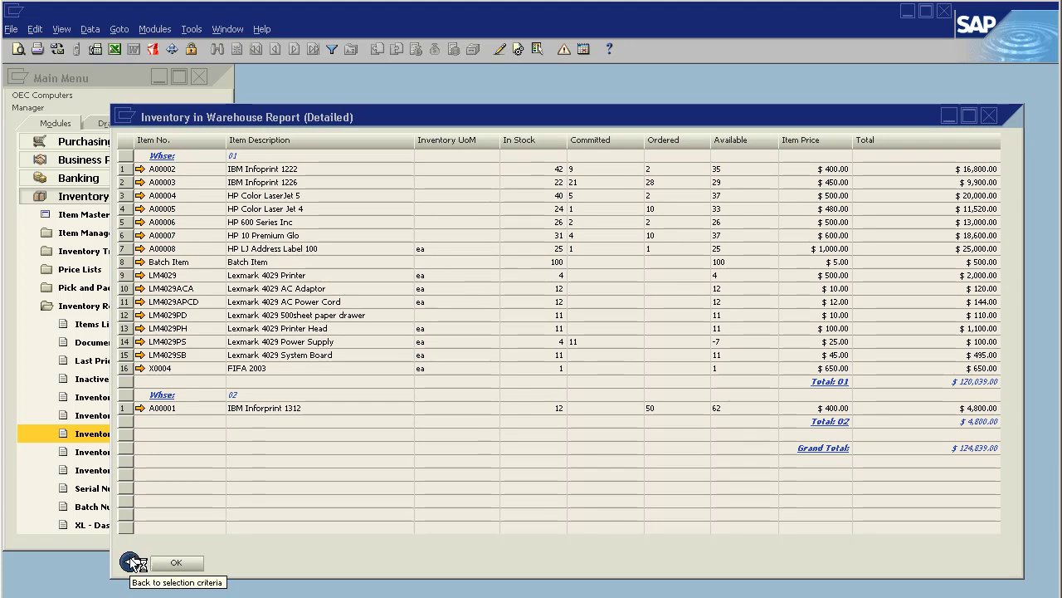
pyautogui.click(133, 562)
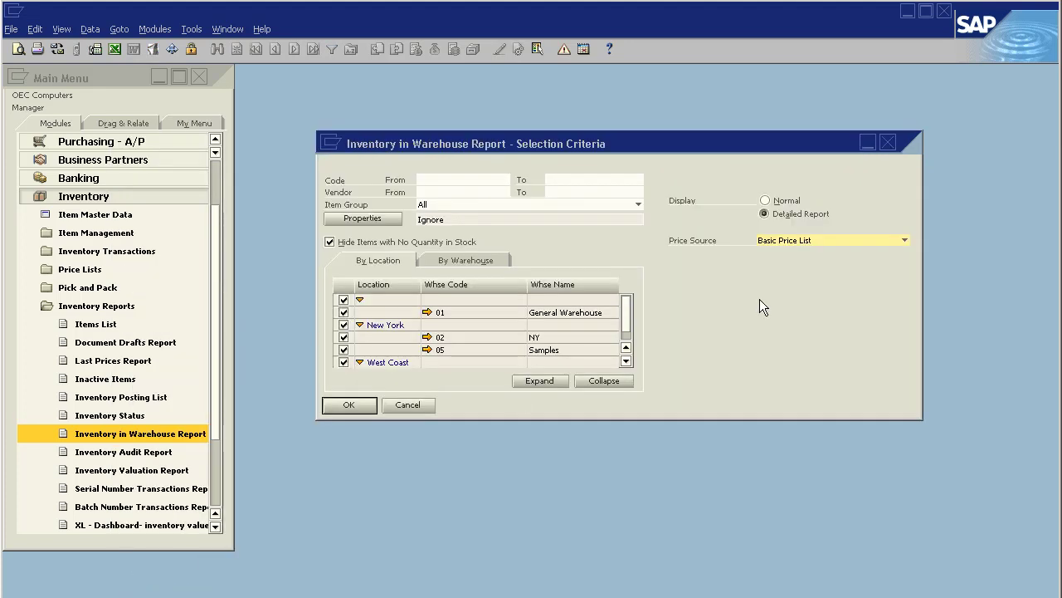
# Switch Price Source to Last Evaluated Price and rerun the report, now totalling $108,998.84
pyautogui.click(830, 240)
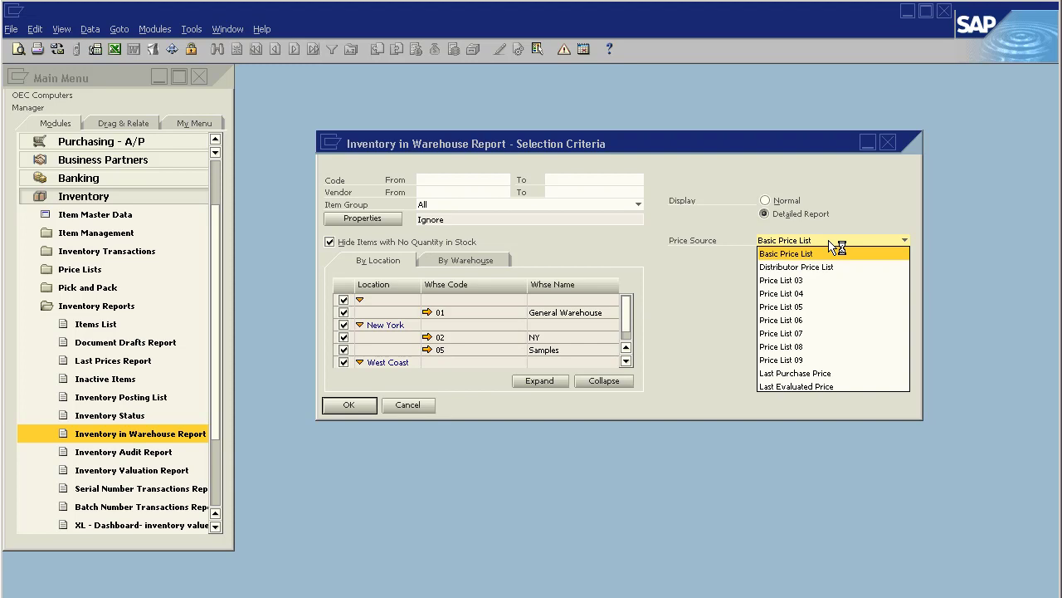
pyautogui.click(815, 387)
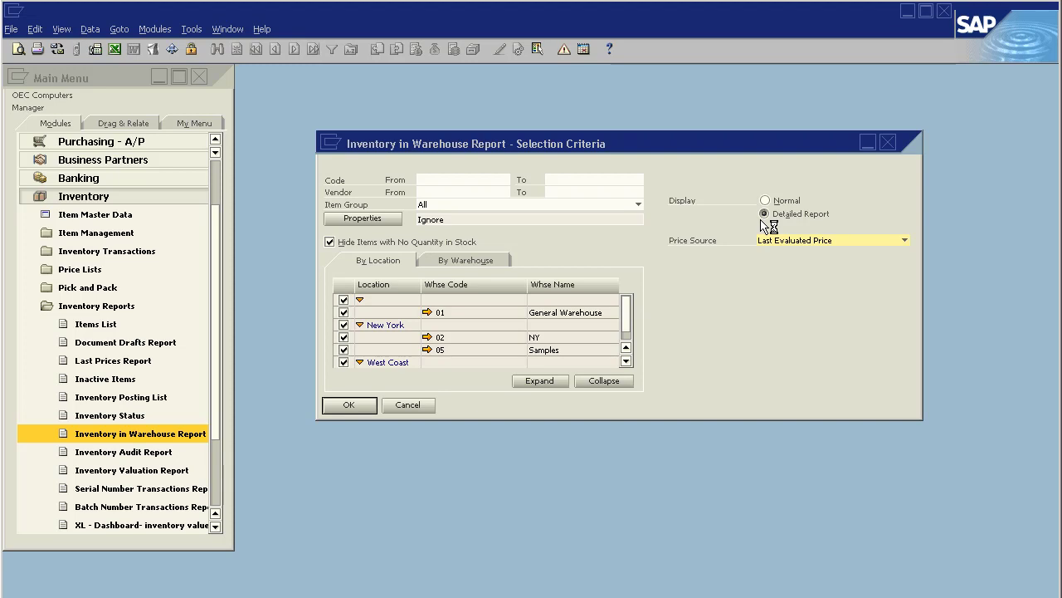
pyautogui.click(146, 453)
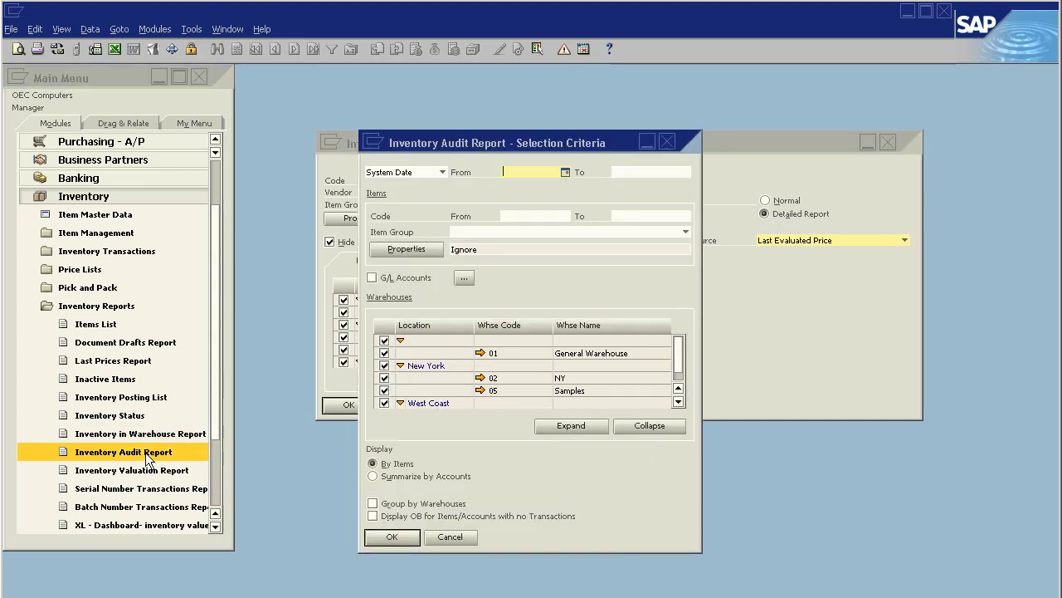
pyautogui.click(455, 544)
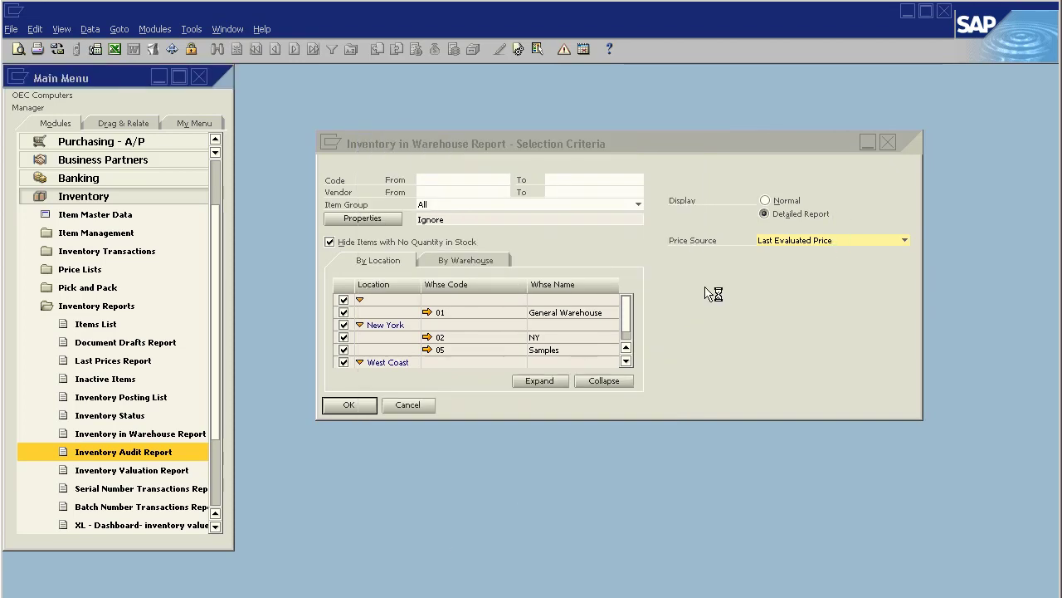
pyautogui.click(357, 407)
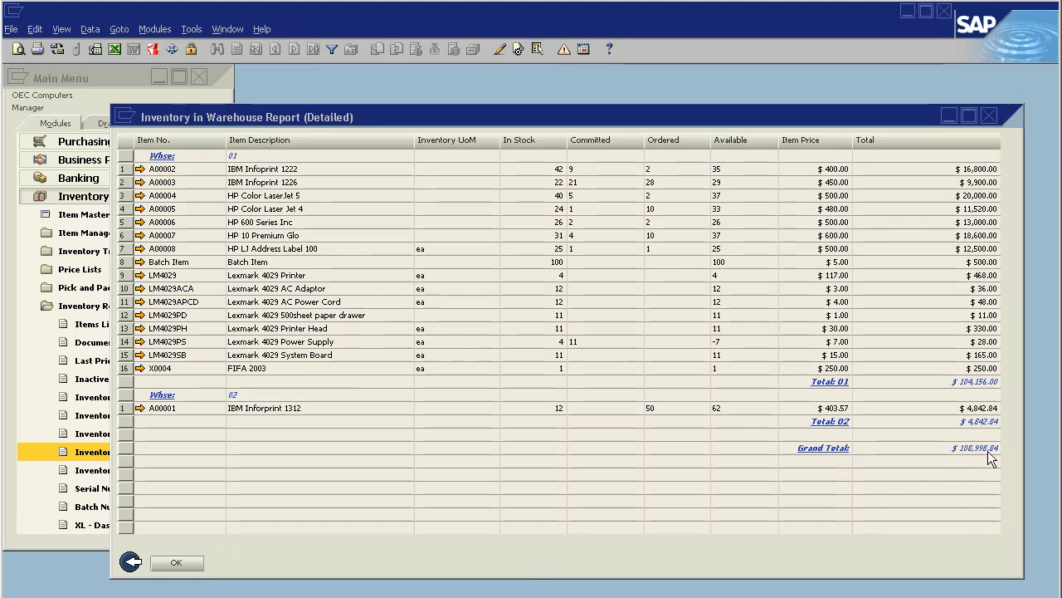
# Start a new Goods Receipt PO from Purchasing - A/P and choose the fourth vendor listed
pyautogui.click(74, 308)
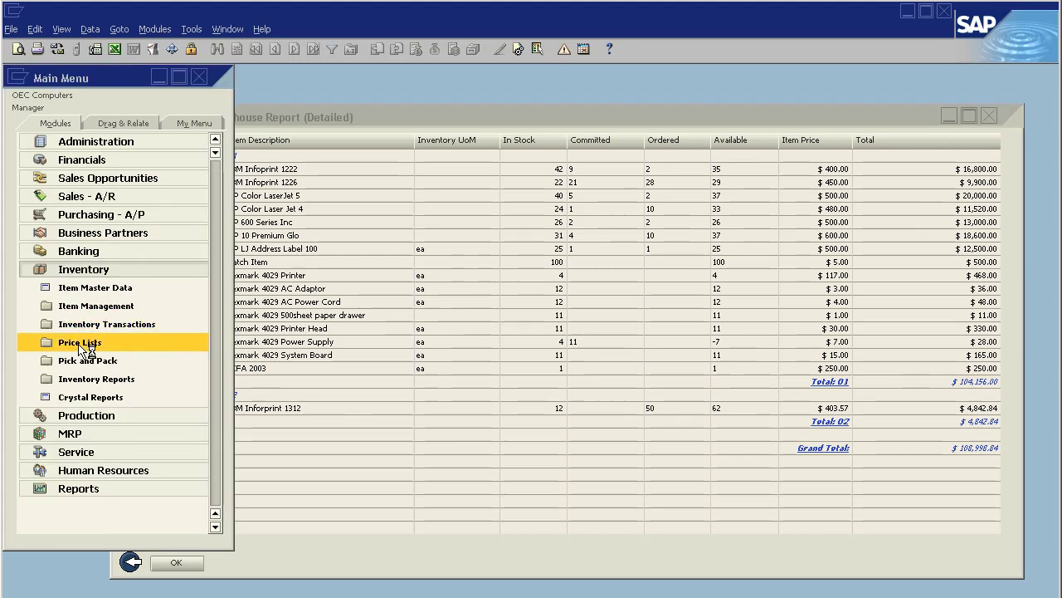
pyautogui.click(83, 272)
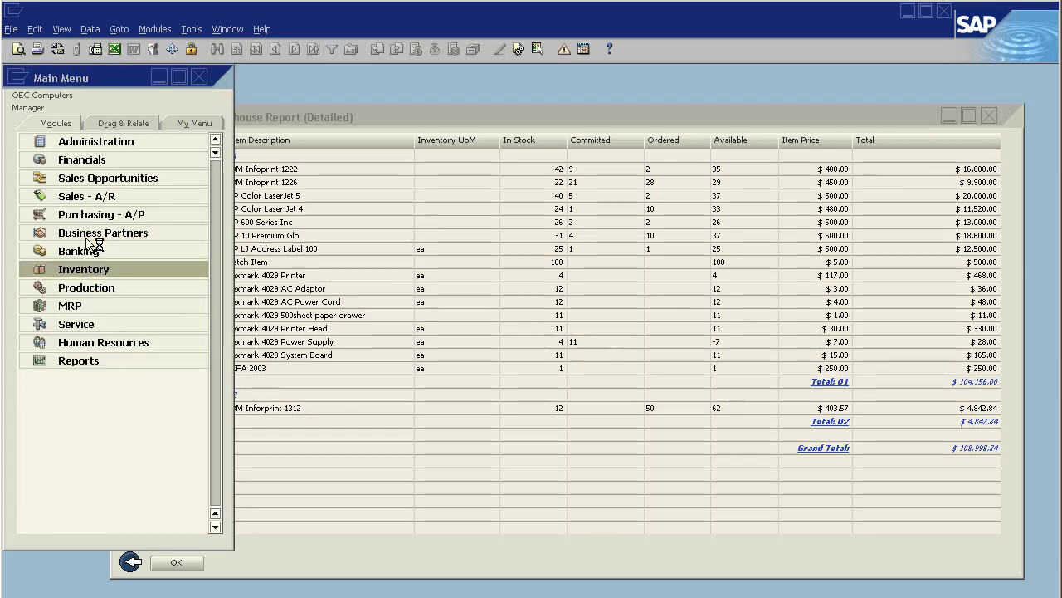
pyautogui.click(89, 217)
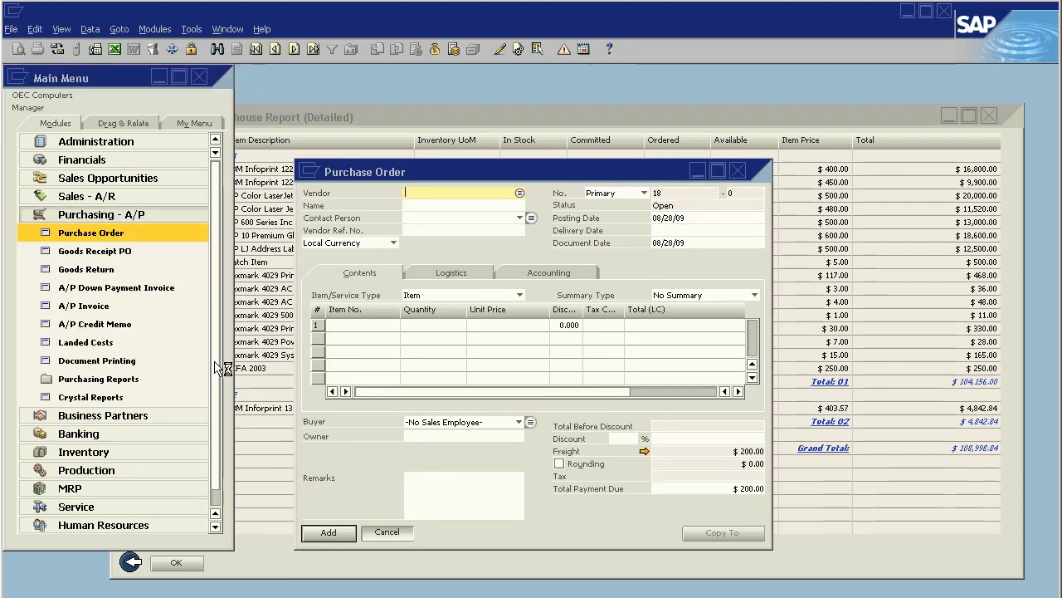
pyautogui.press('Escape')
pyautogui.click(94, 251)
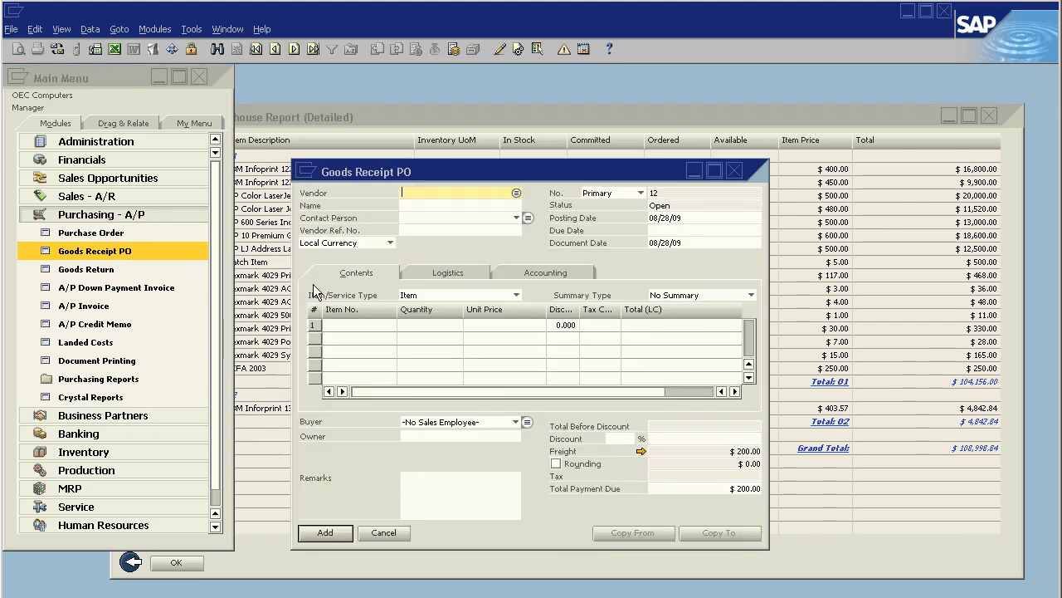
pyautogui.press('Tab')
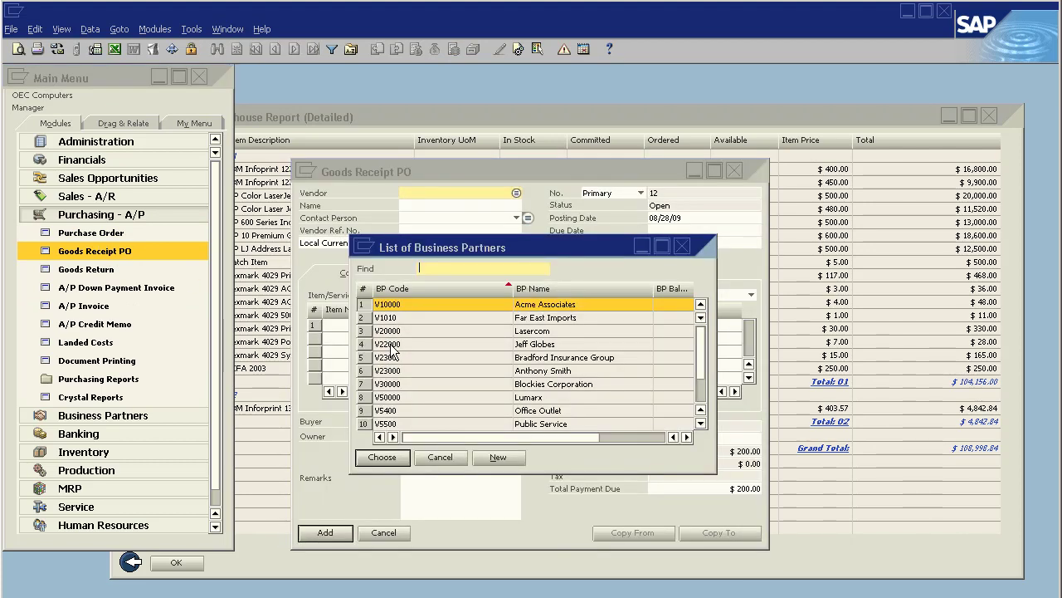
pyautogui.click(391, 346)
pyautogui.doubleClick(391, 346)
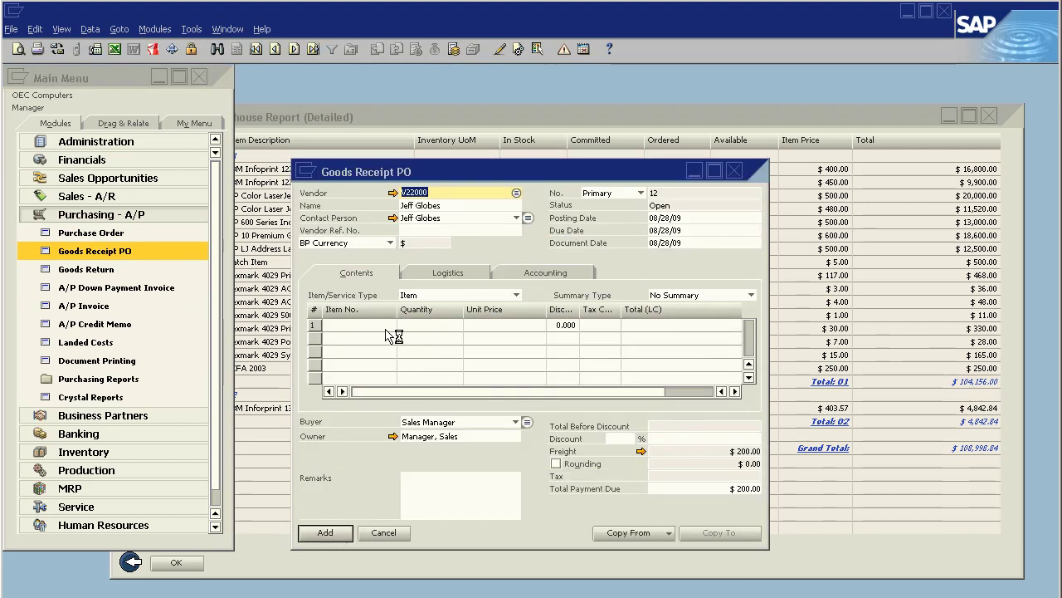
# Add item A20000 at $2,000.00 to the receipt's first line
pyautogui.click(364, 326)
pyautogui.press('Tab')
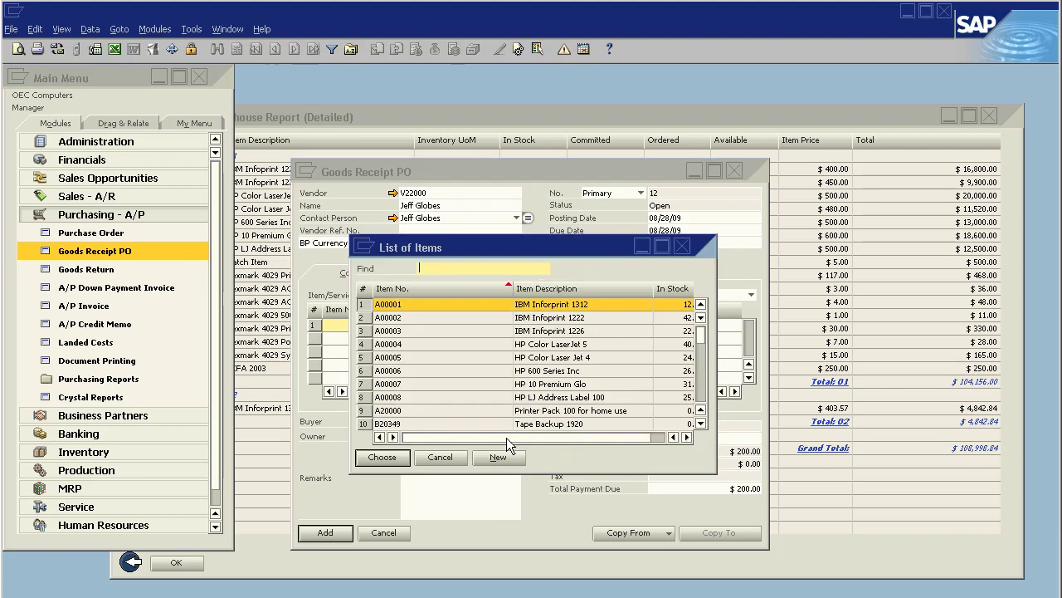
pyautogui.click(387, 412)
pyautogui.doubleClick(423, 413)
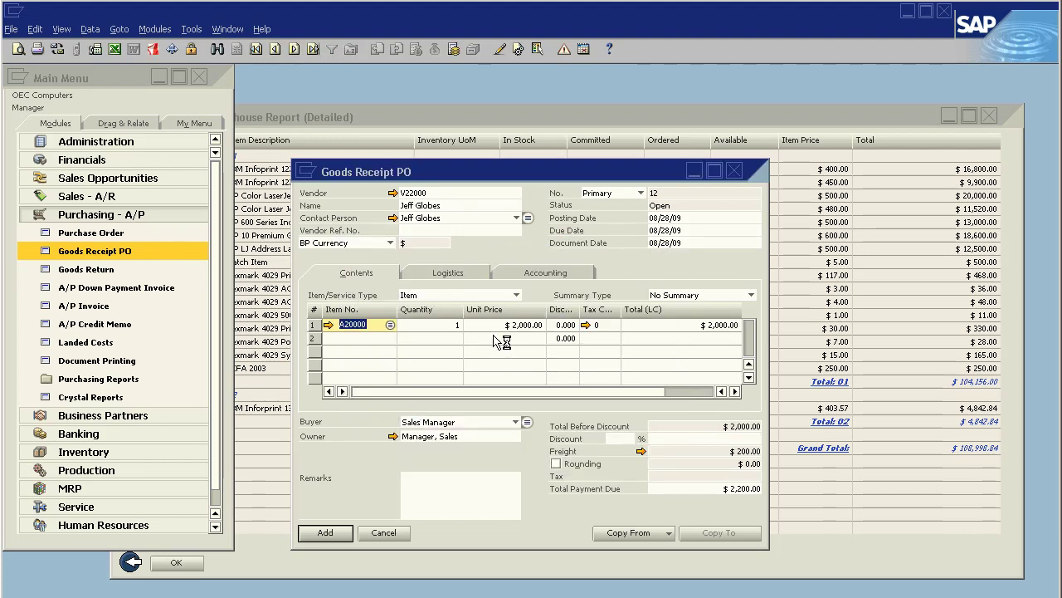
# Replace the line item with Batch Item, quantity 500 at $75.00 unit price
pyautogui.click(390, 326)
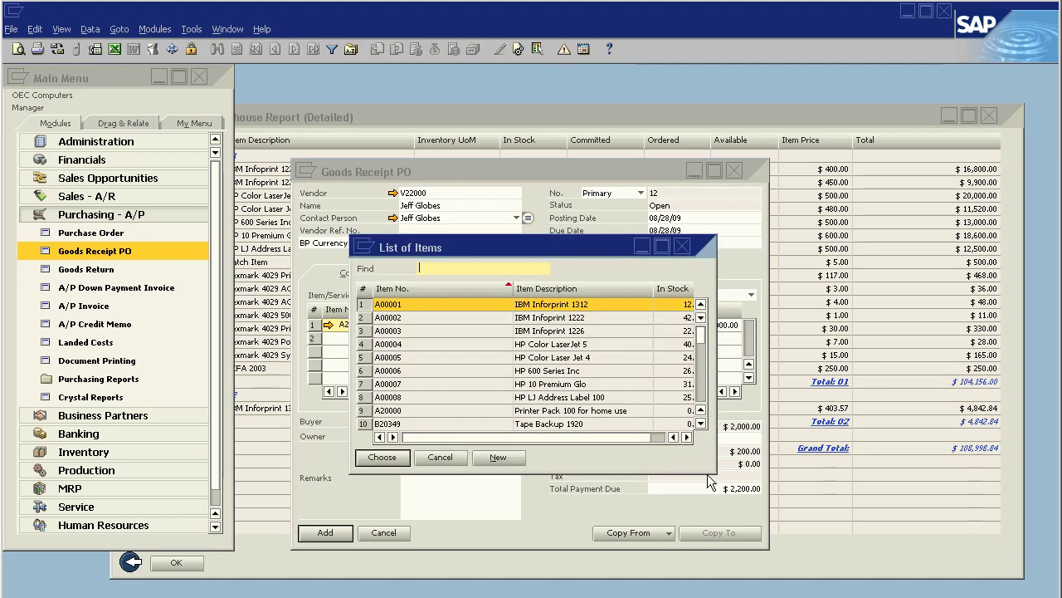
pyautogui.moveTo(716, 475); pyautogui.dragTo(795, 521)
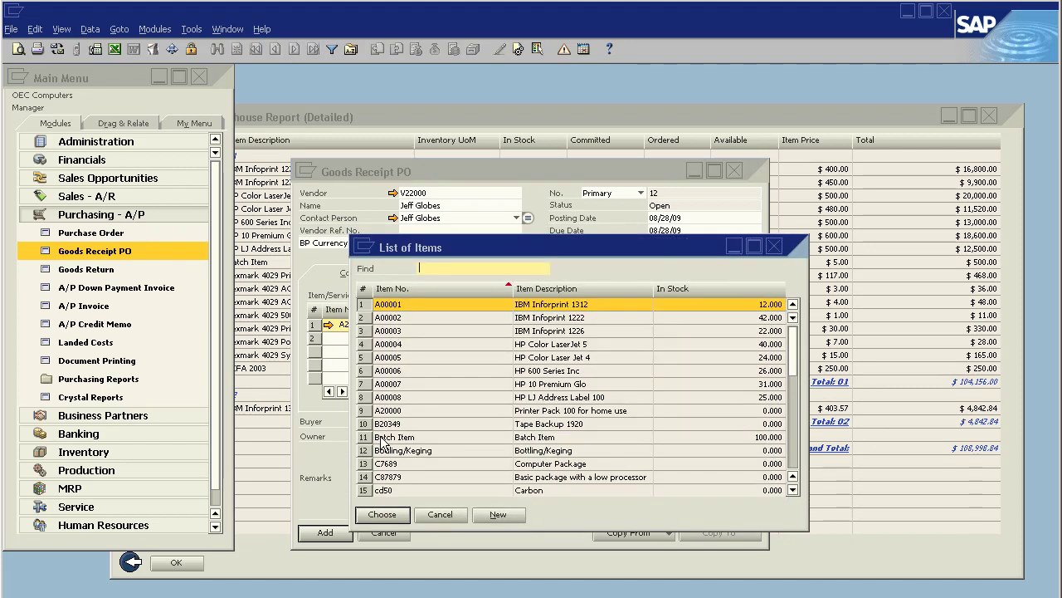
pyautogui.click(466, 436)
pyautogui.click(381, 515)
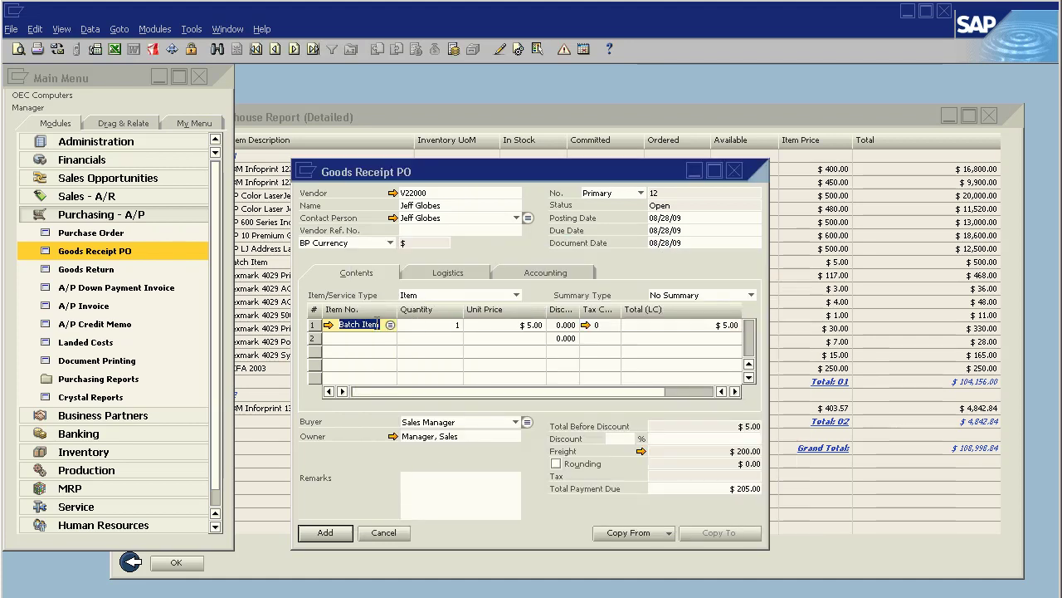
pyautogui.click(451, 326)
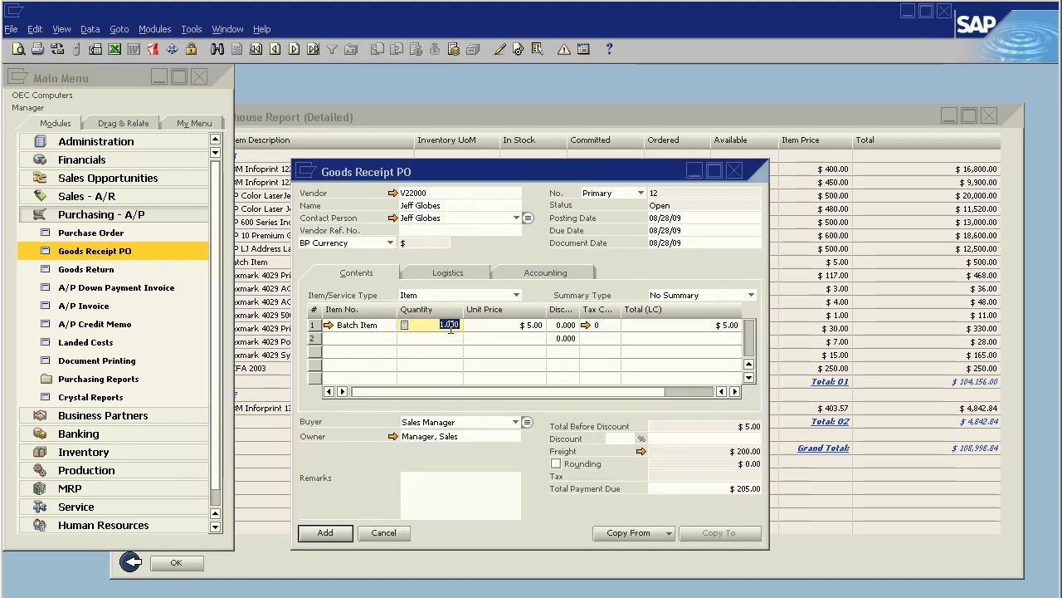
pyautogui.write('500')
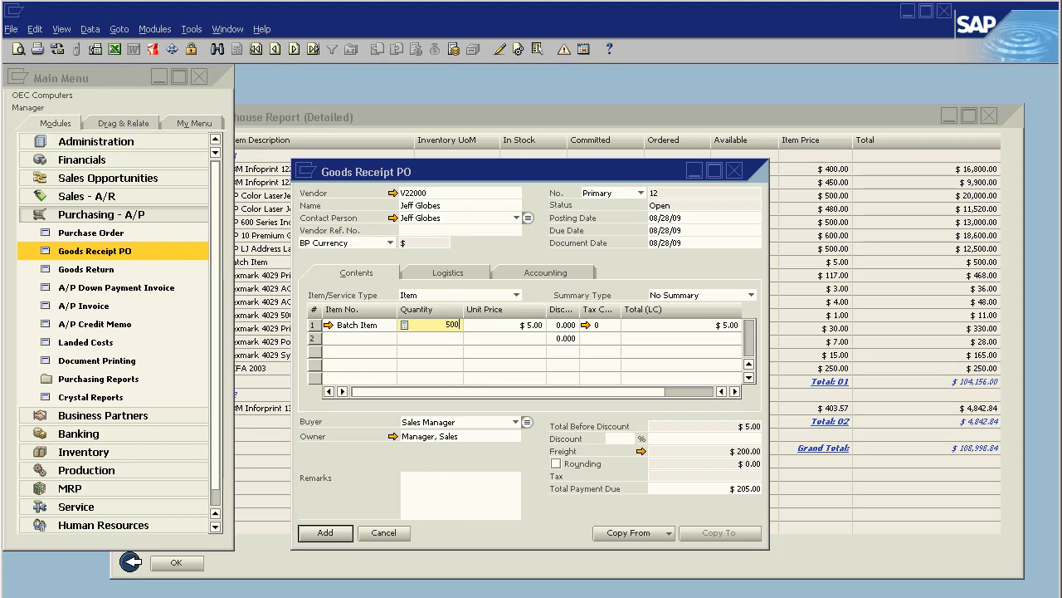
pyautogui.click(536, 325)
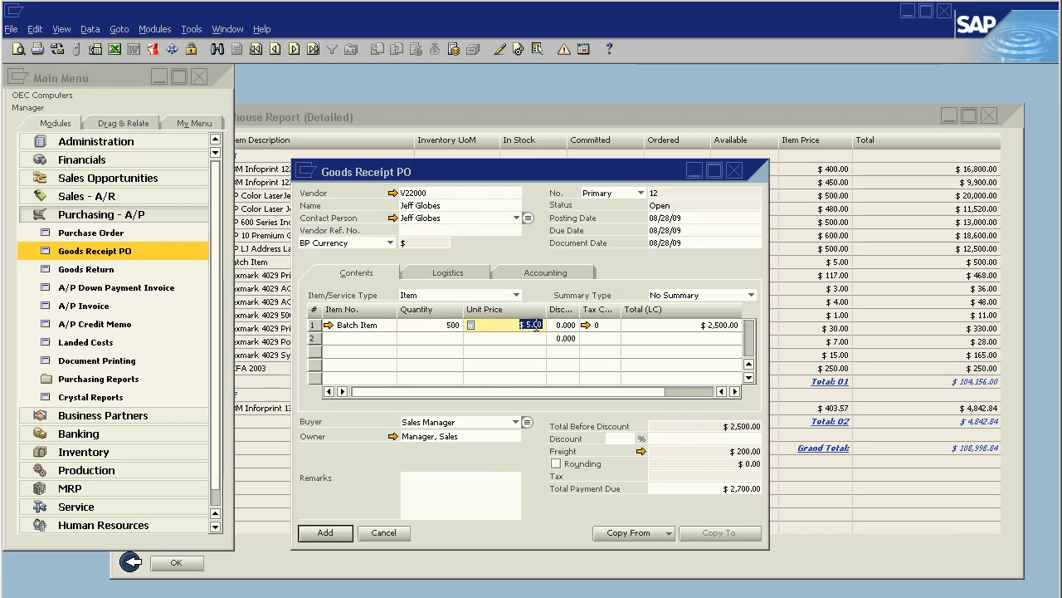
pyautogui.write('75')
pyautogui.press('Tab')
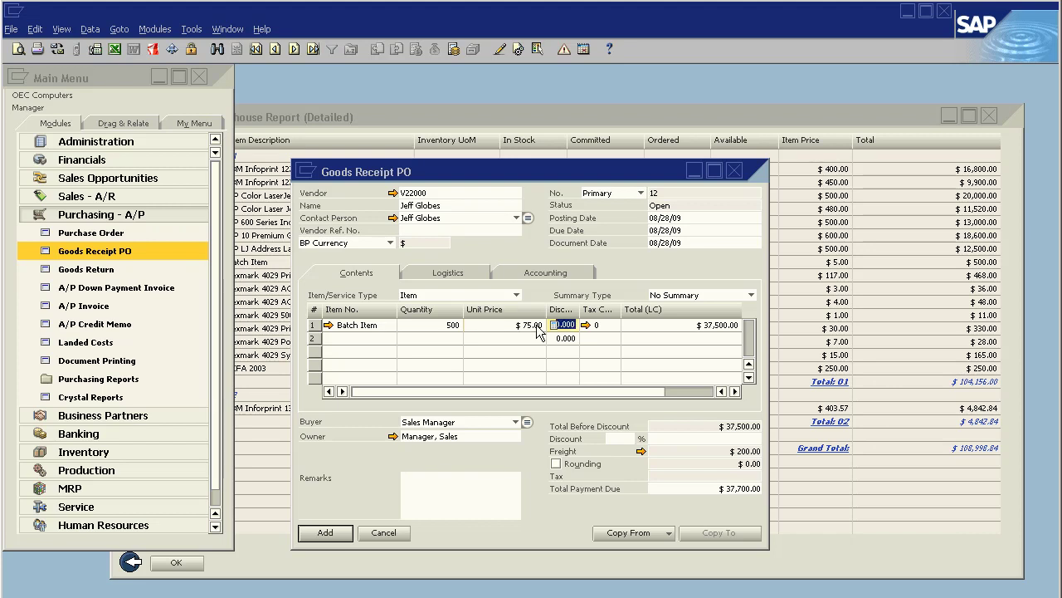
# Assign the 500 units to new batch 'cost test' and add Goods Receipt PO 12
pyautogui.click(324, 537)
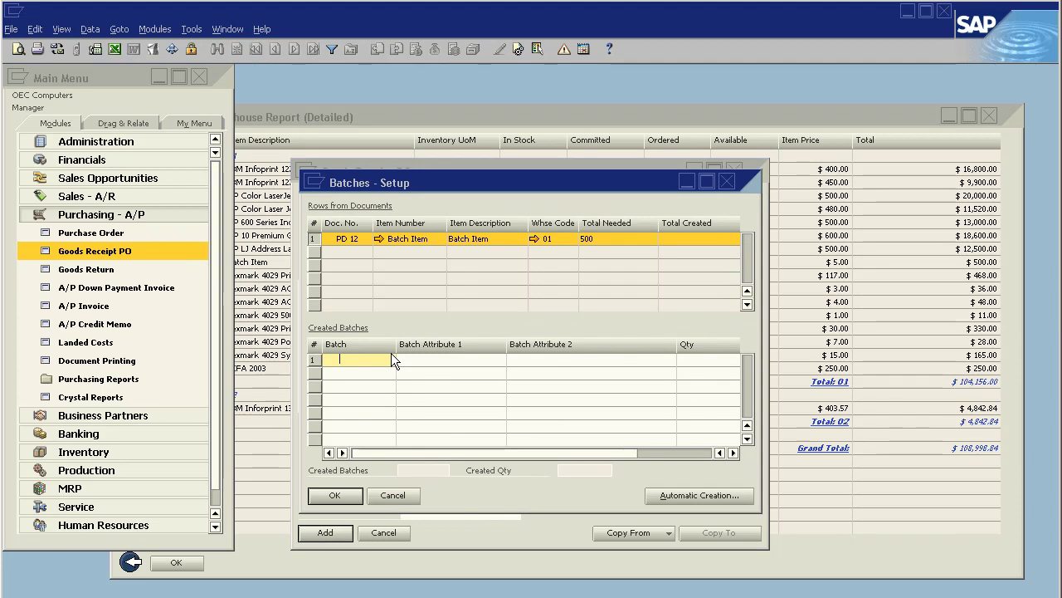
pyautogui.write('cost test')
pyautogui.press('Tab')
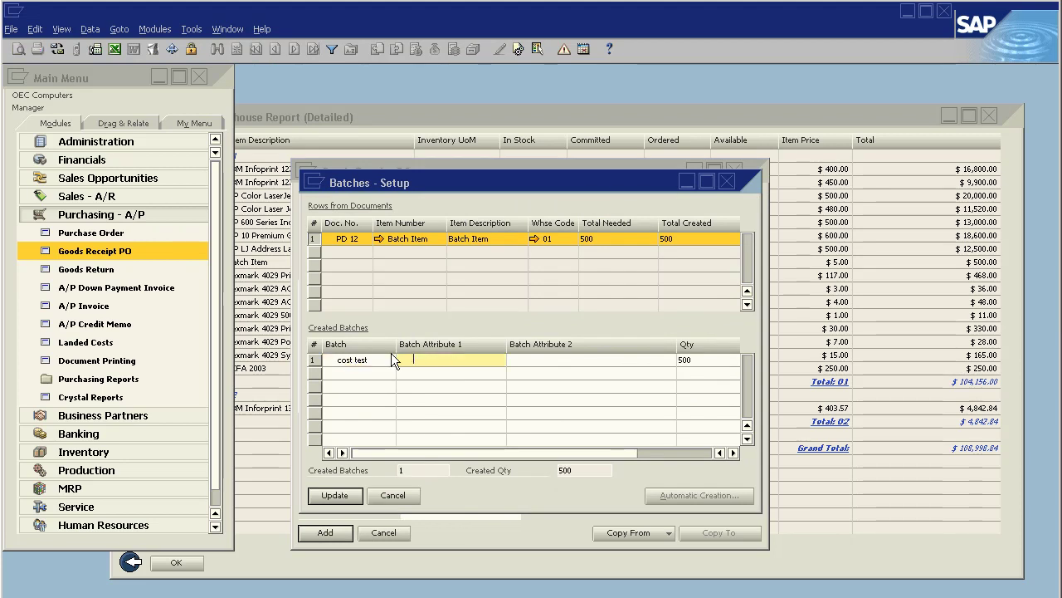
pyautogui.click(346, 494)
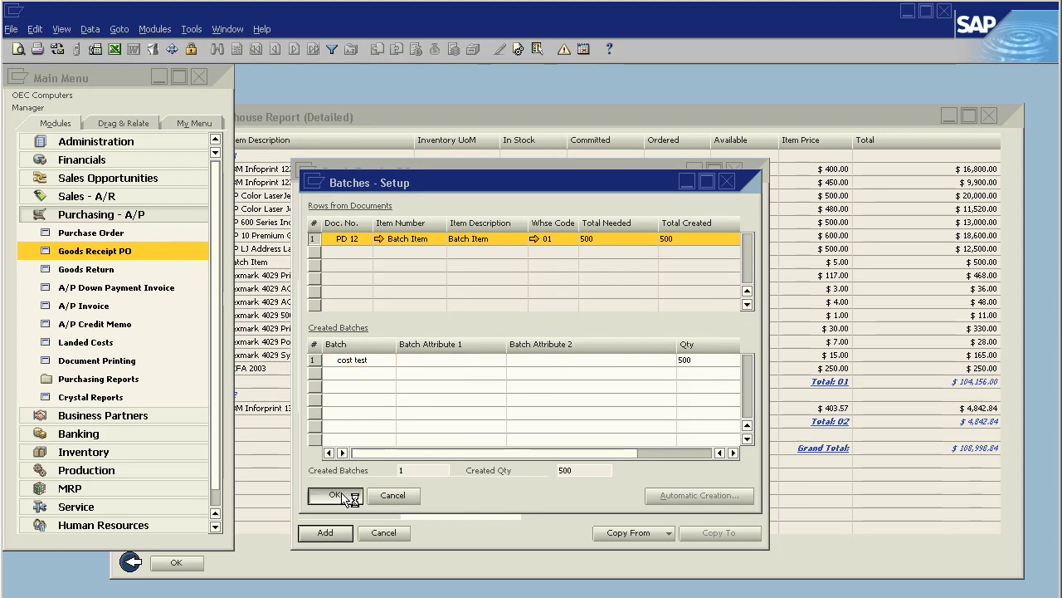
pyautogui.click(349, 495)
pyautogui.click(332, 534)
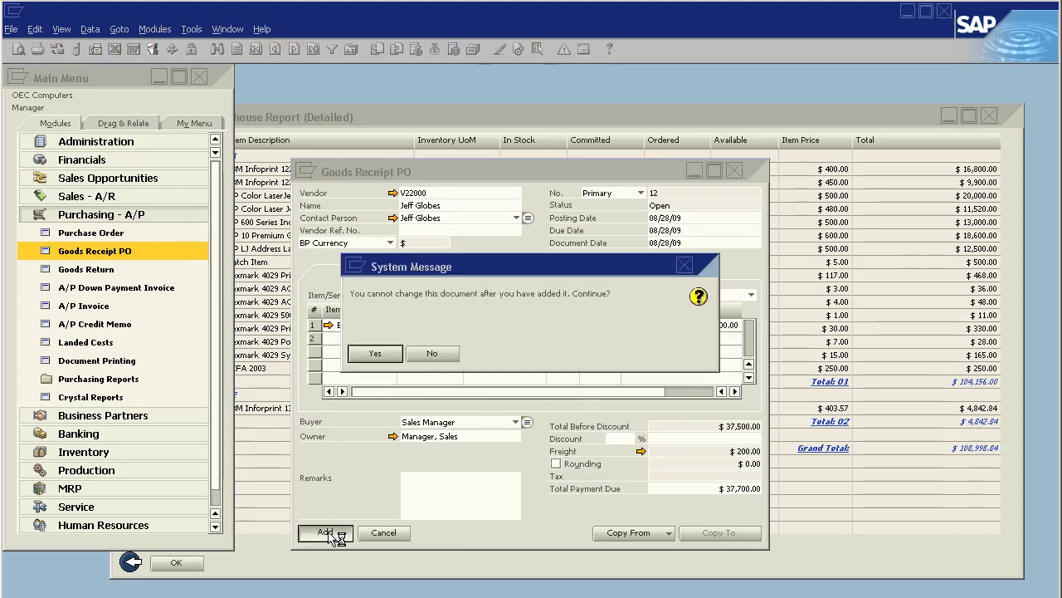
pyautogui.click(376, 357)
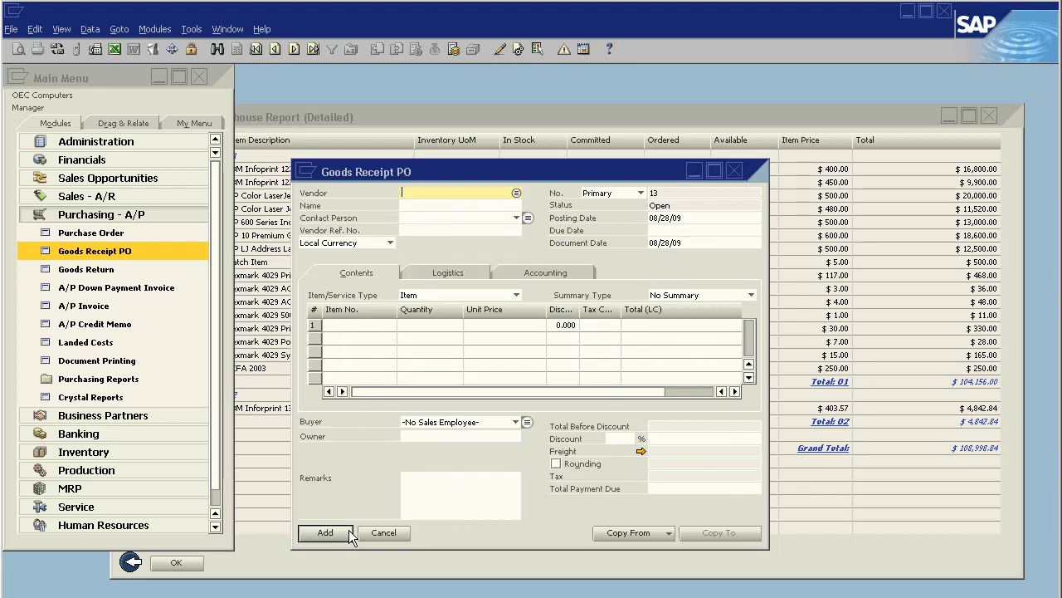
# Close the blank receipt and rerun the warehouse report, showing 600 Batch Items at $5.00 ($111,498.84 total)
pyautogui.click(383, 532)
pyautogui.click(390, 129)
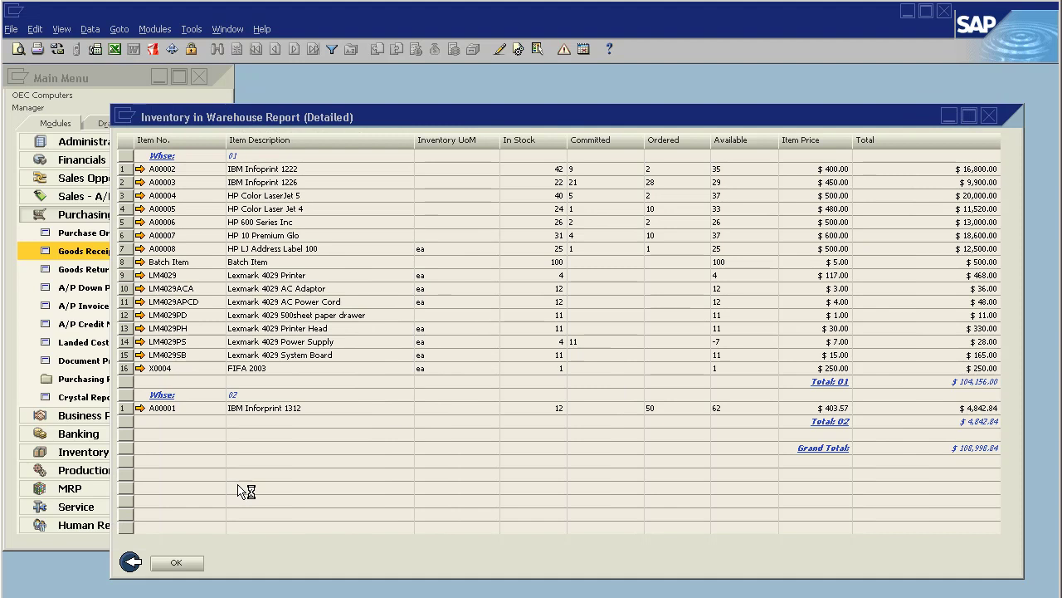
pyautogui.click(131, 563)
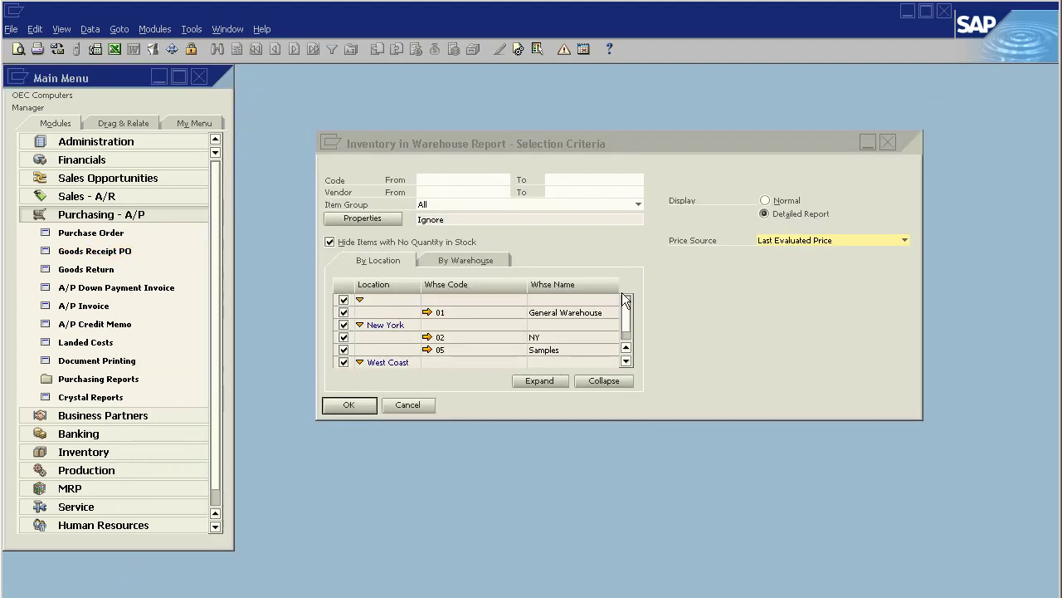
pyautogui.click(340, 405)
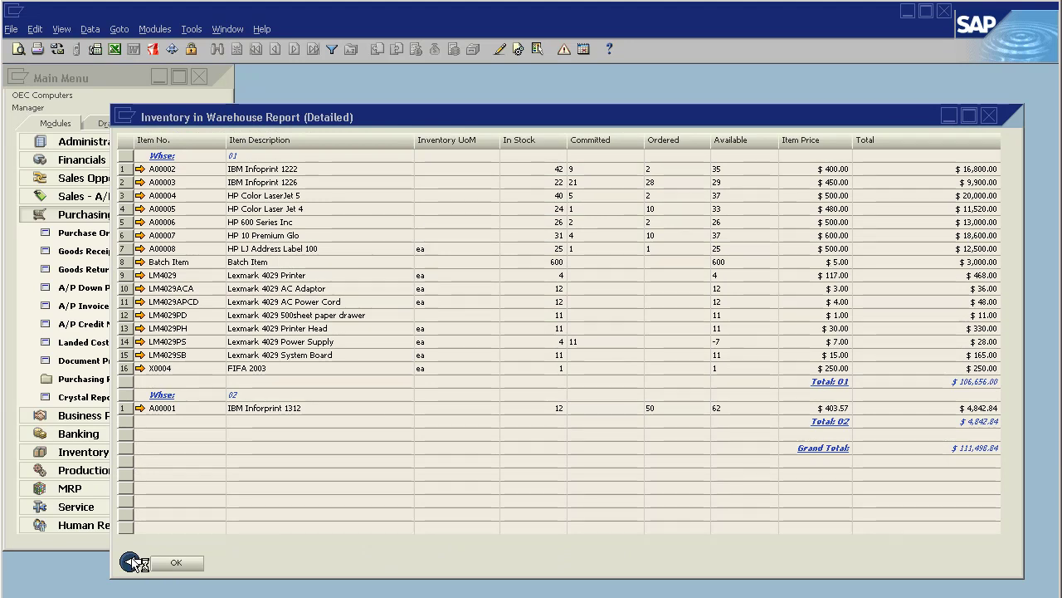
pyautogui.click(132, 561)
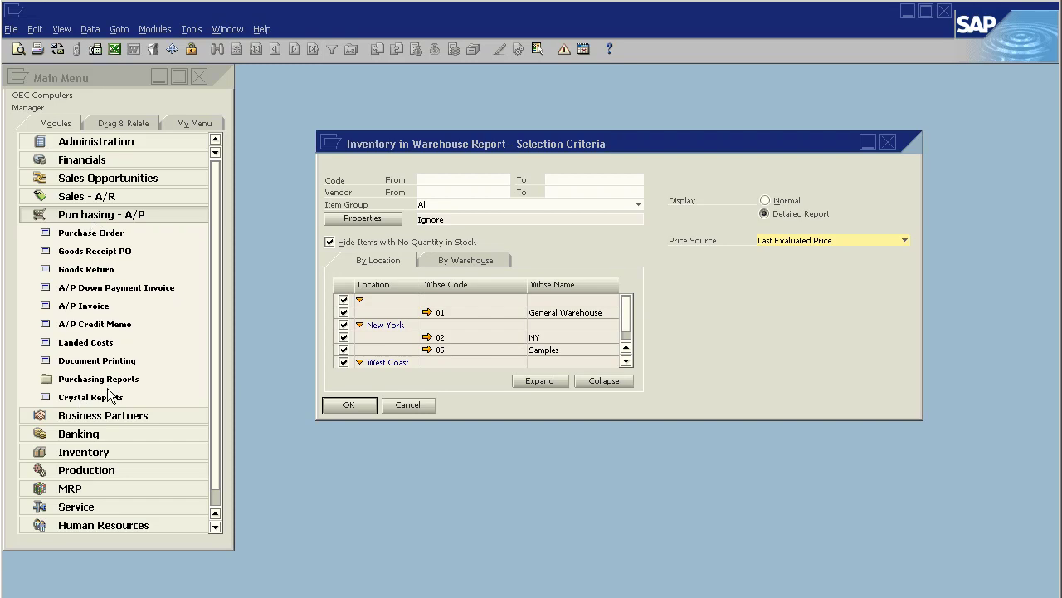
pyautogui.click(94, 216)
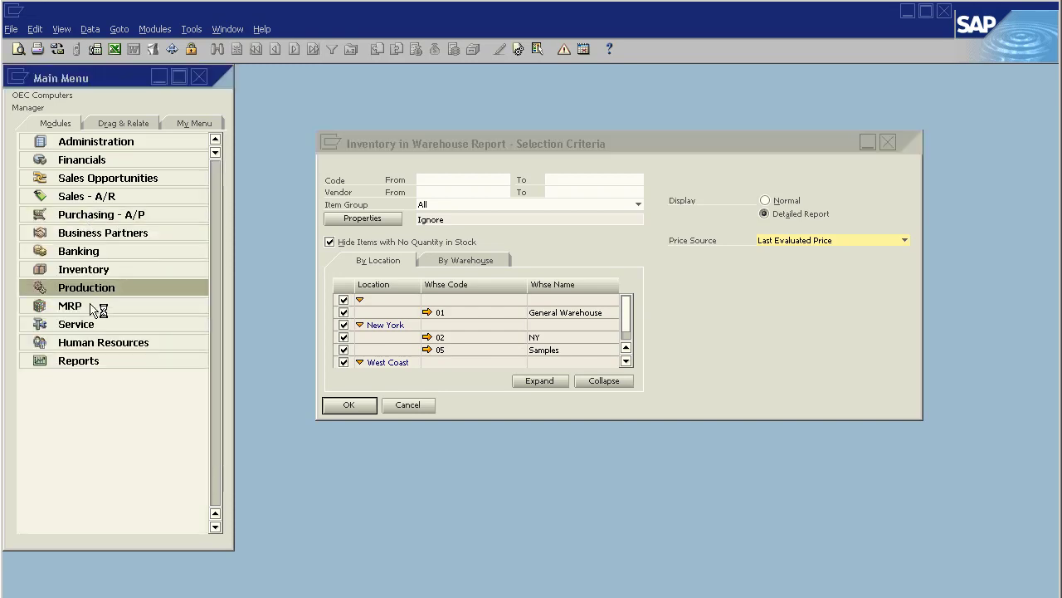
pyautogui.click(83, 270)
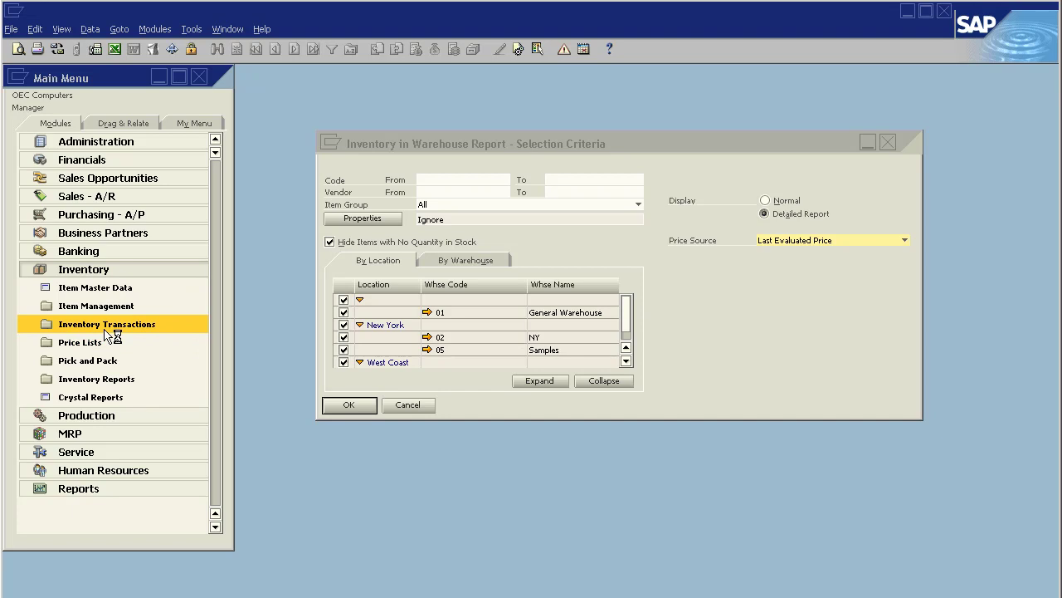
pyautogui.click(101, 378)
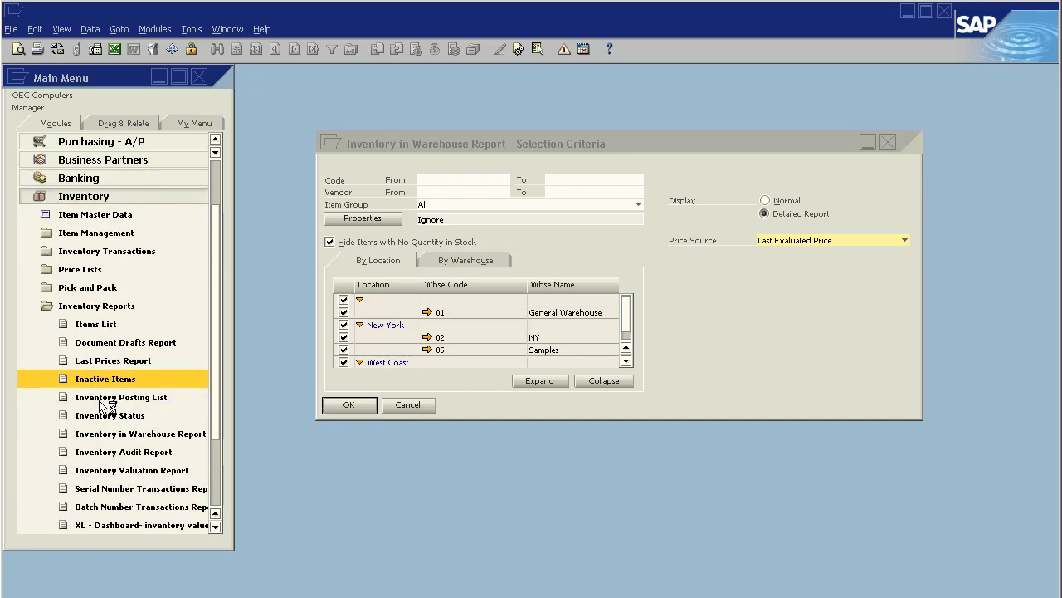
pyautogui.click(107, 451)
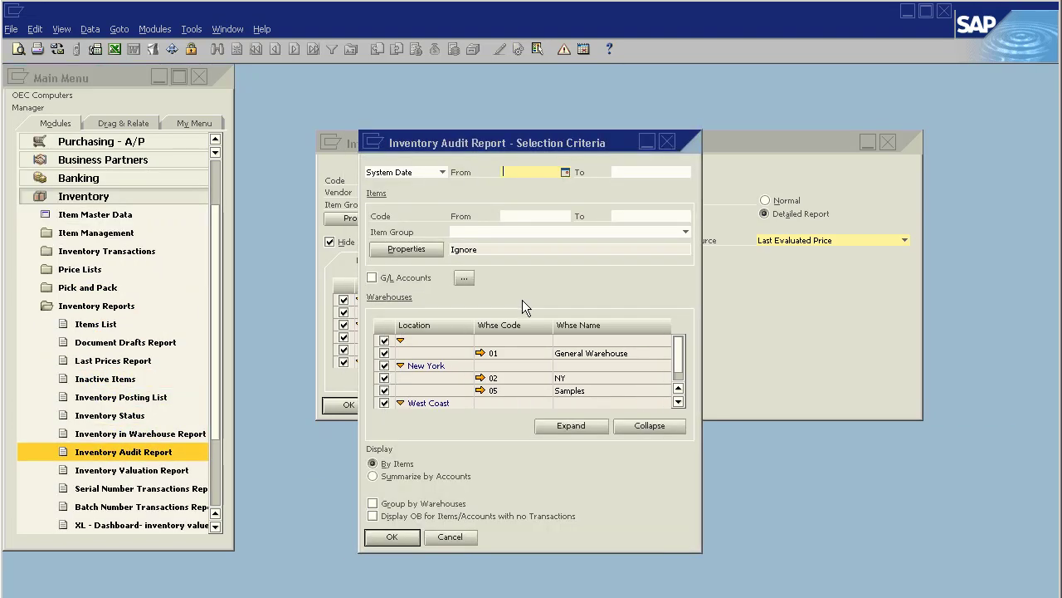
pyautogui.click(391, 532)
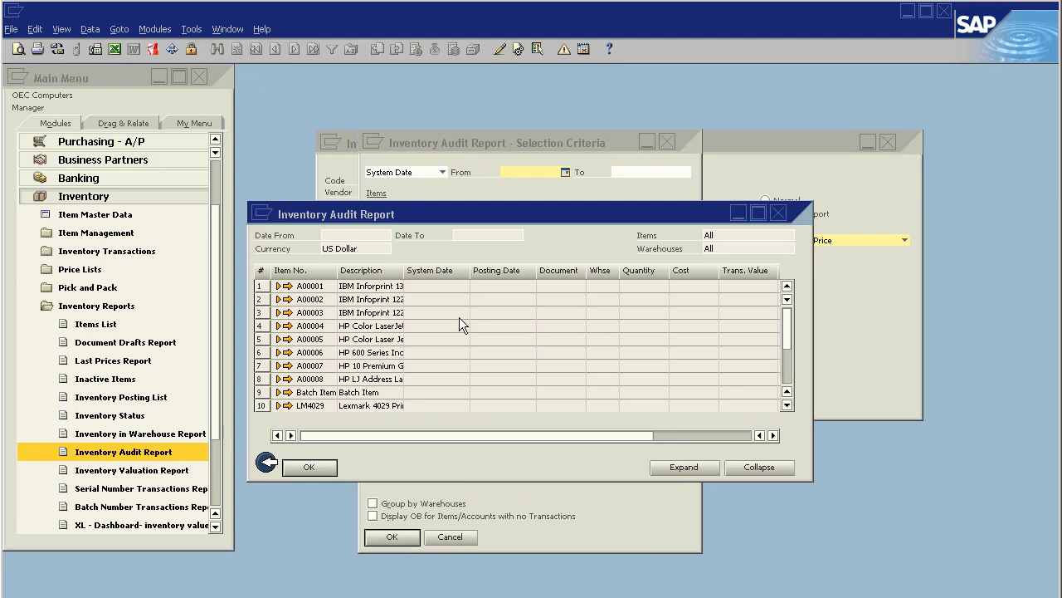
pyautogui.click(306, 469)
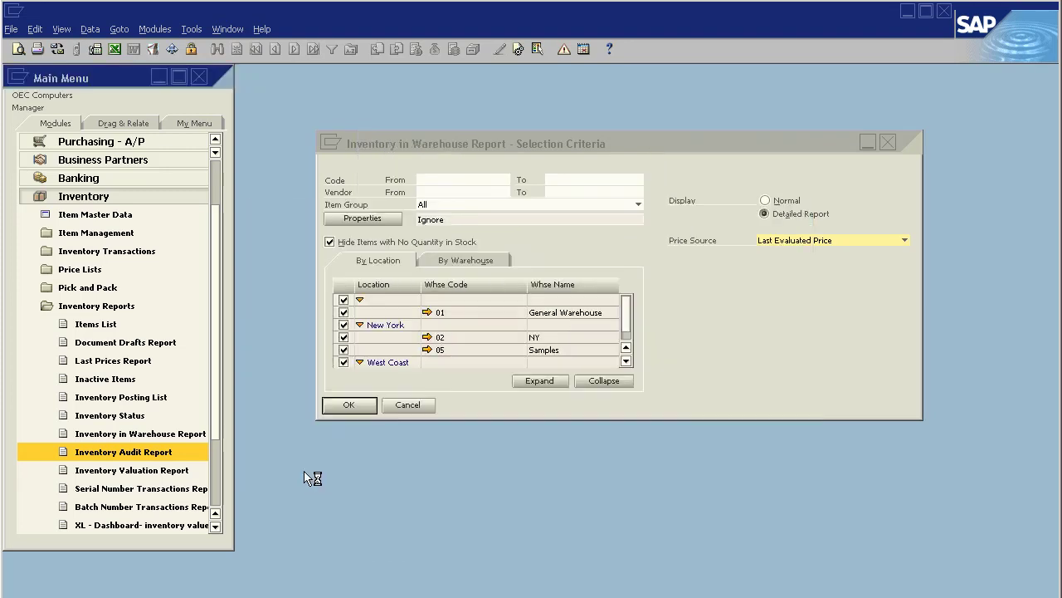
# Rerun the detailed report: 600 Batch Items now at $63.33 ($38,000.00), grand total $146,498.84
pyautogui.click(588, 226)
pyautogui.click(1047, 407)
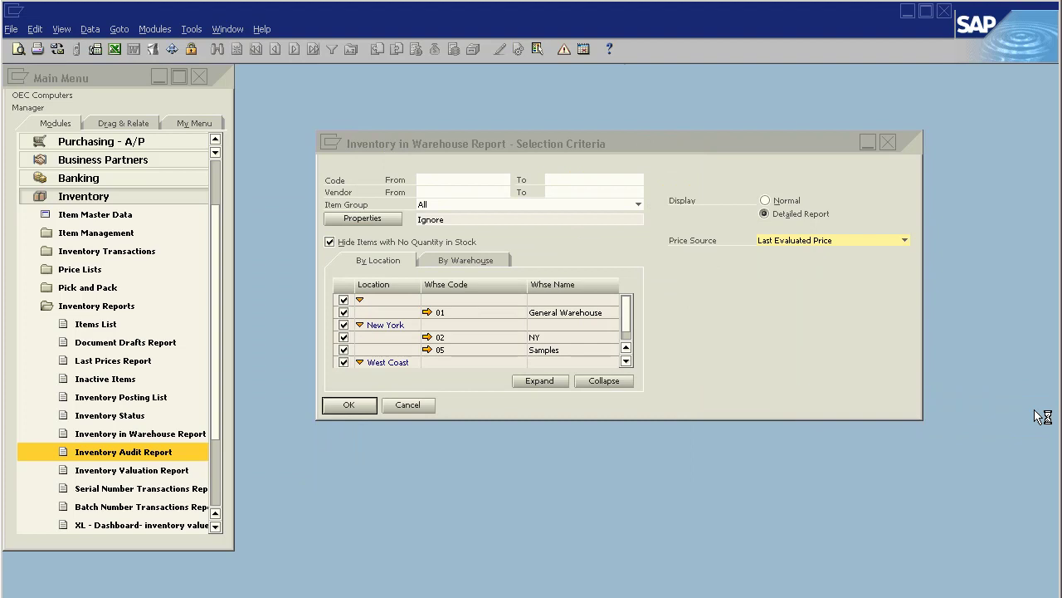
pyautogui.click(352, 404)
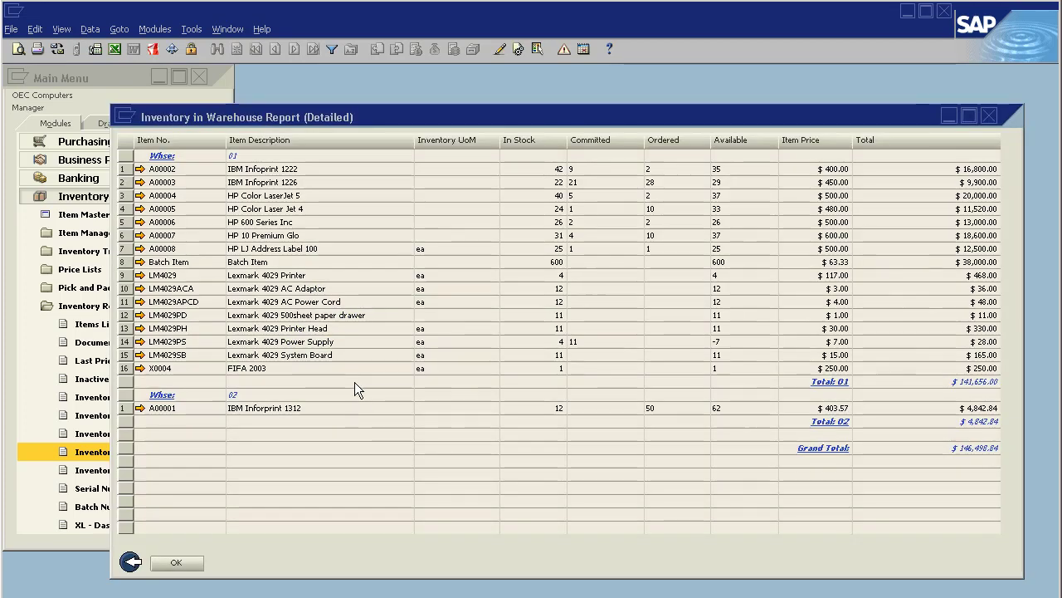